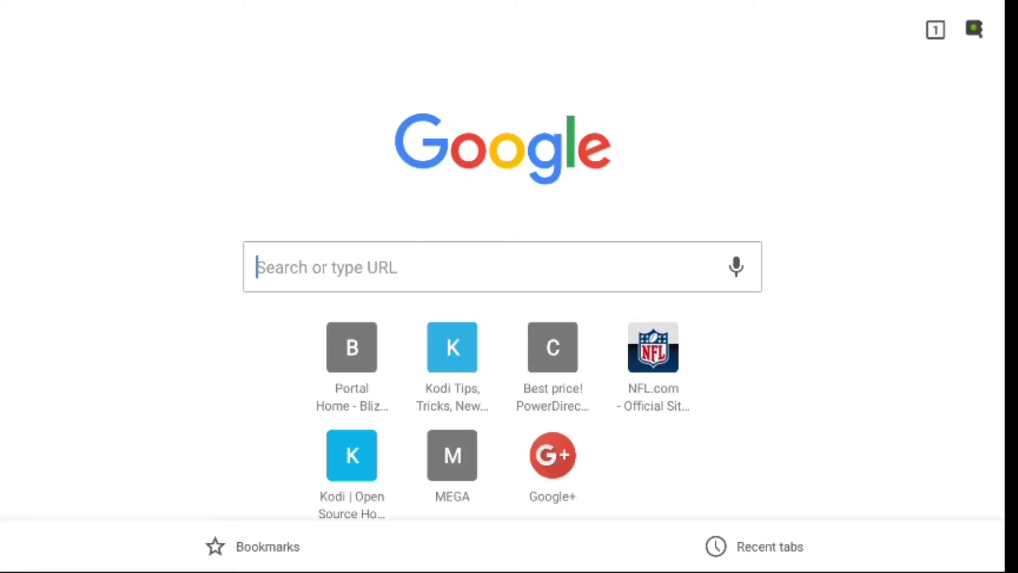
Load payment.blizzardhost.io in Chrome to reach the WHMCS portal home page
{"action": "type", "text": "payment.blizzardhost.io"}
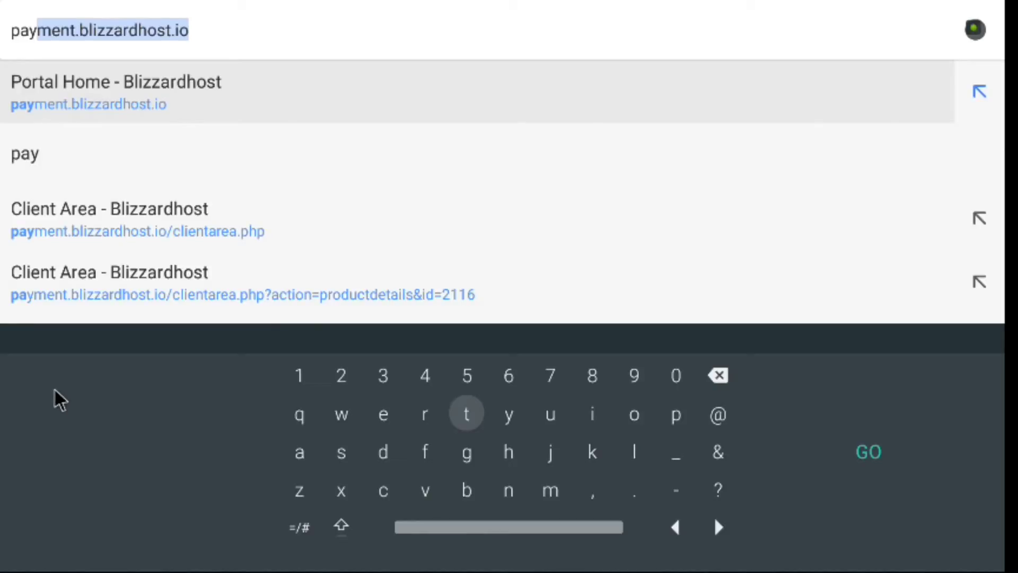
{"action": "key", "text": "Return"}
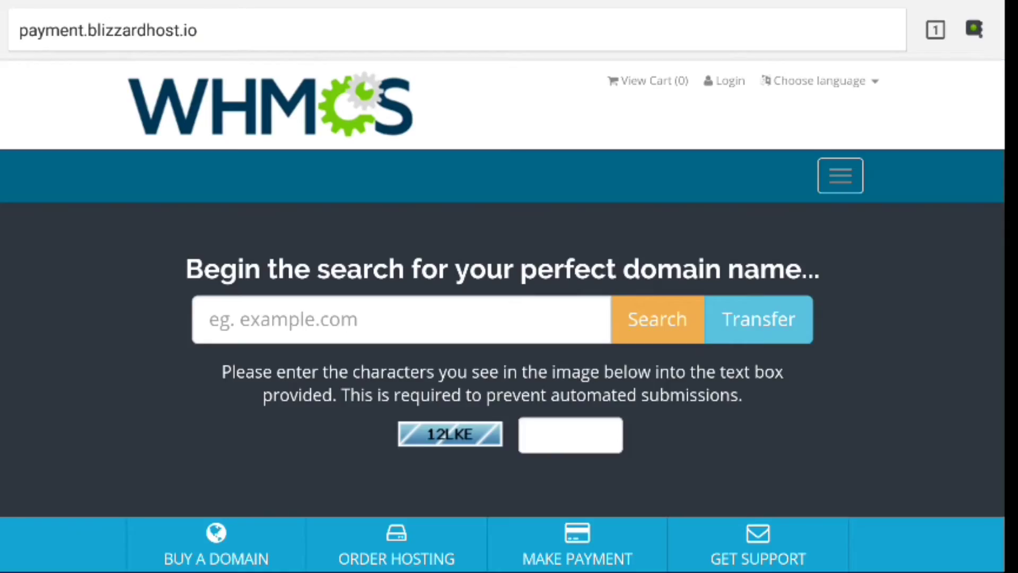
Reach the clientarea.php Login page through the site menu's Account dropdown
{"action": "scroll", "coordinate": [503, 318], "scroll_direction": "down", "scroll_amount": 10}
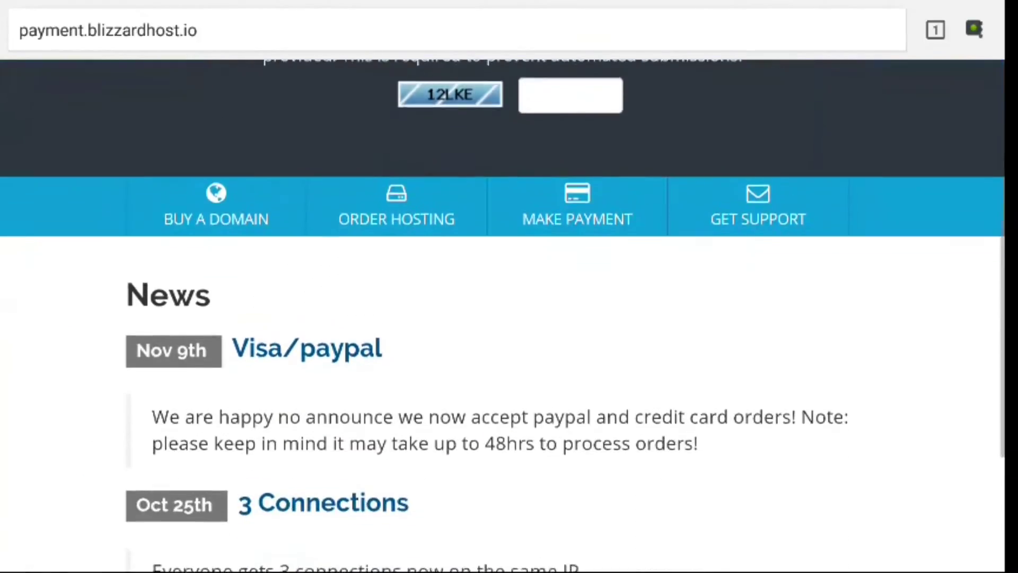
{"action": "scroll", "coordinate": [502, 319], "scroll_direction": "up", "scroll_amount": 10}
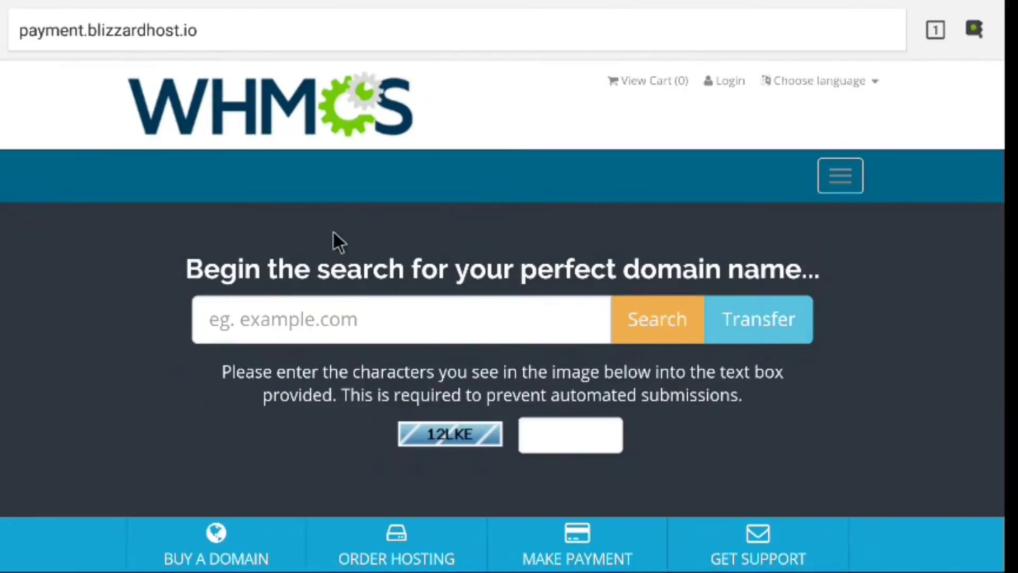
{"action": "left_click", "coordinate": [844, 166]}
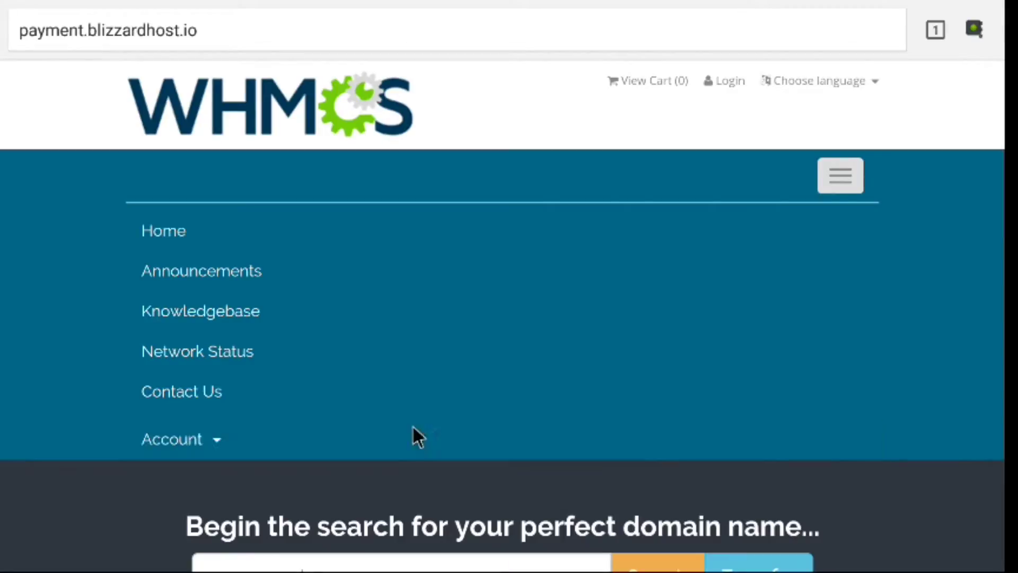
{"action": "left_click", "coordinate": [413, 426]}
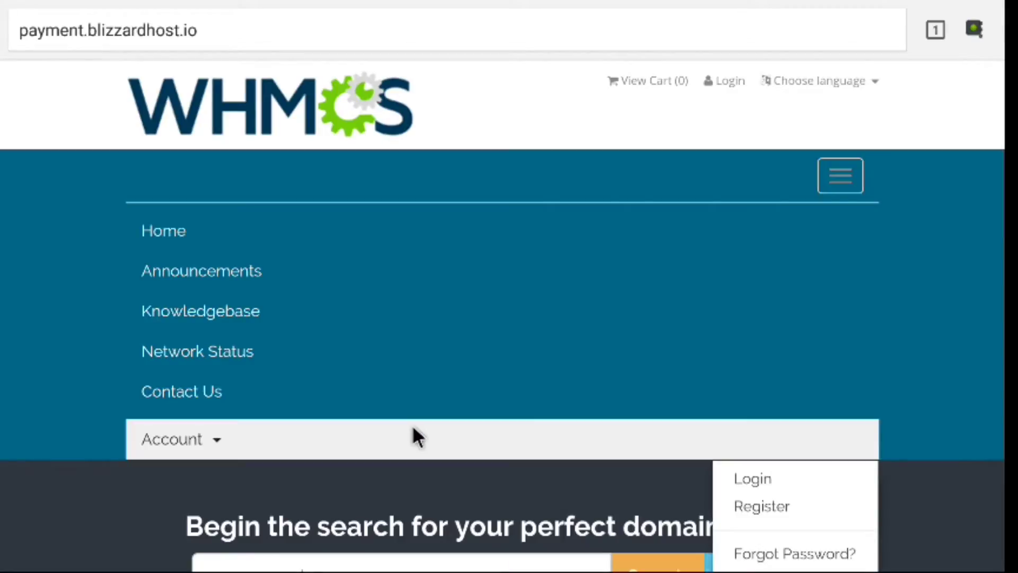
{"action": "left_click", "coordinate": [751, 478]}
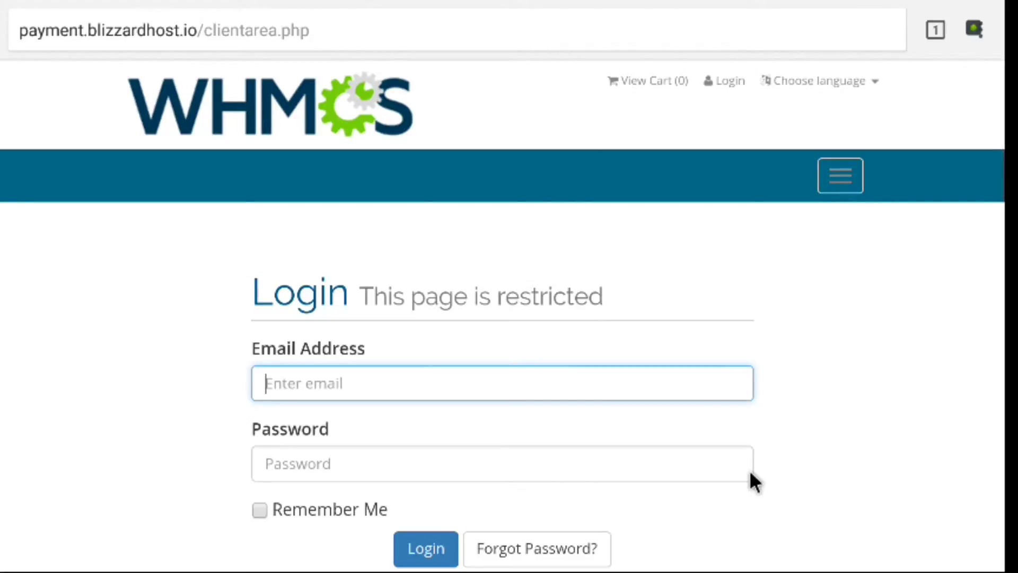
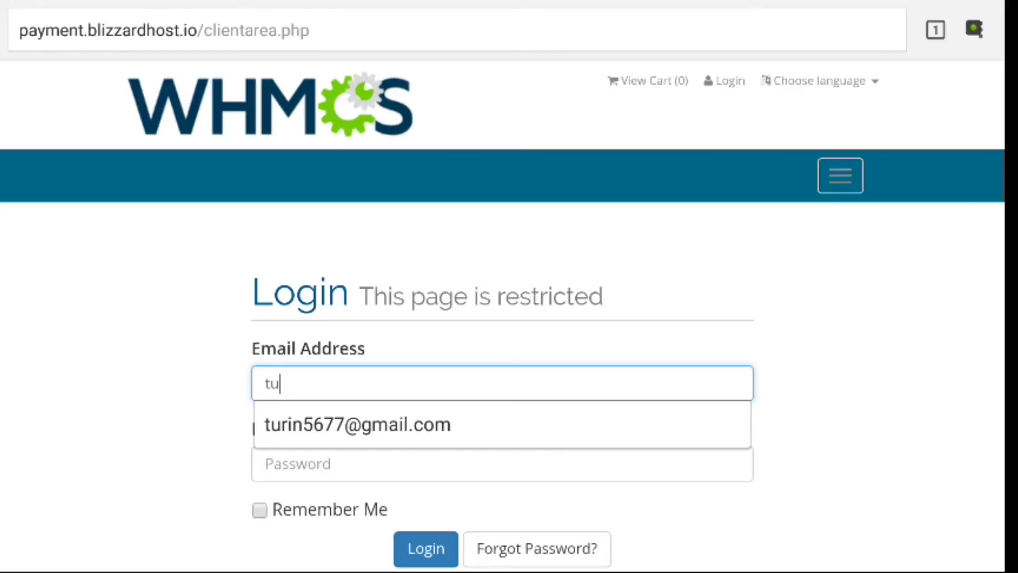
Submit the saved account e-mail and the account password; the login is rejected
{"action": "left_click", "coordinate": [628, 413]}
{"action": "left_click", "coordinate": [564, 463]}
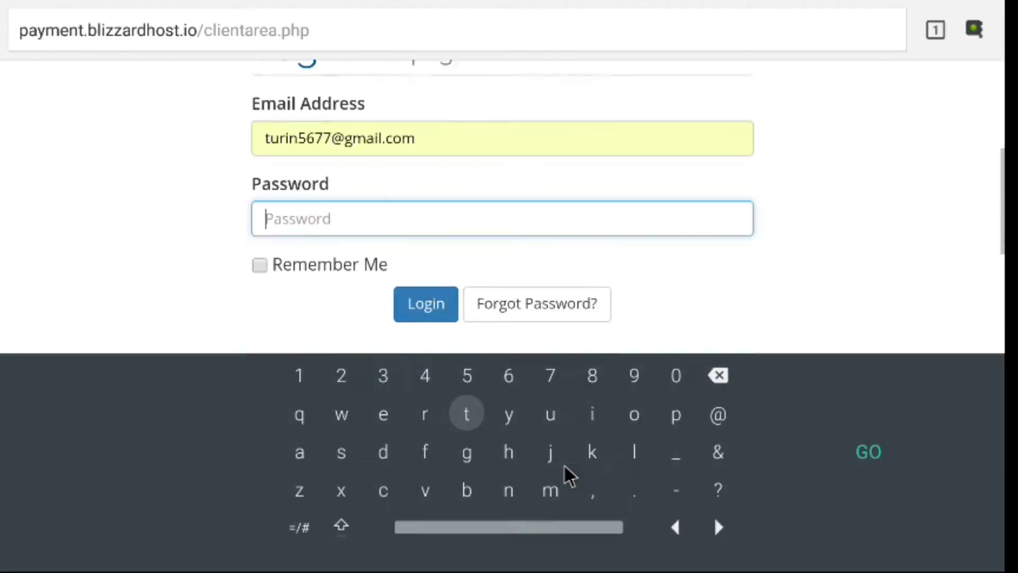
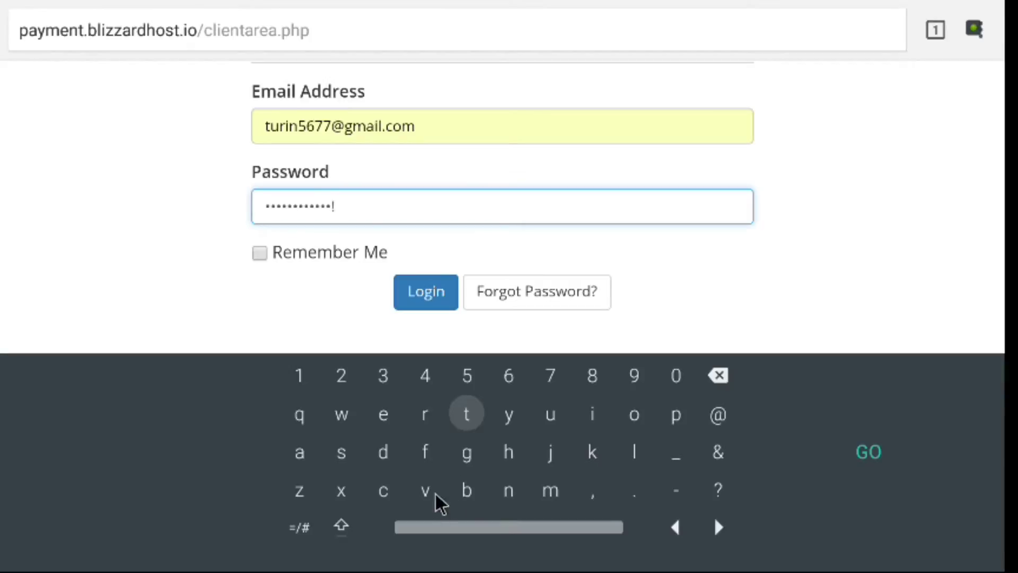
{"action": "left_click", "coordinate": [431, 303]}
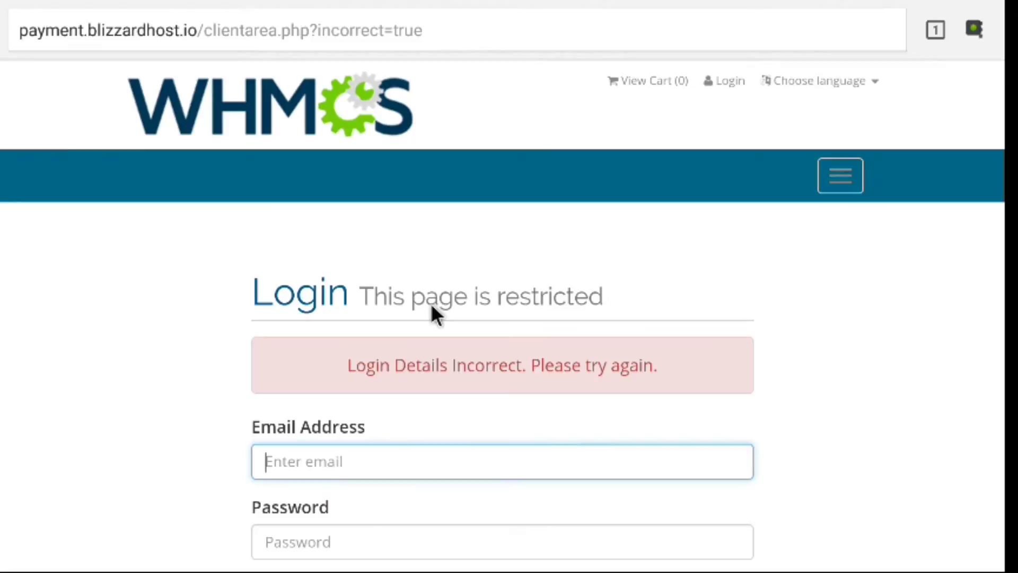
Re-enter the saved account e-mail and begin retyping the account password
{"action": "left_click", "coordinate": [426, 476]}
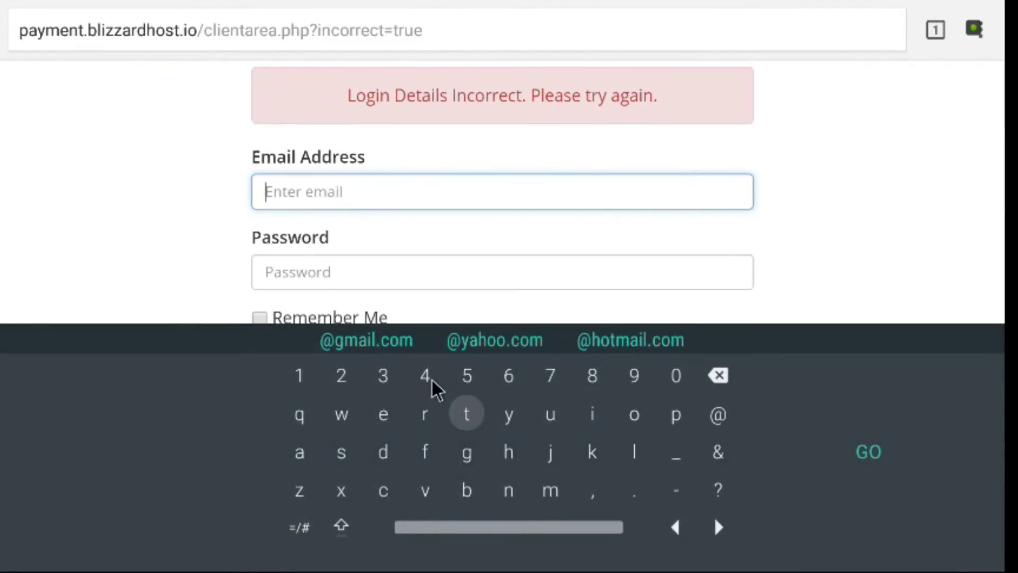
{"action": "type", "text": "t"}
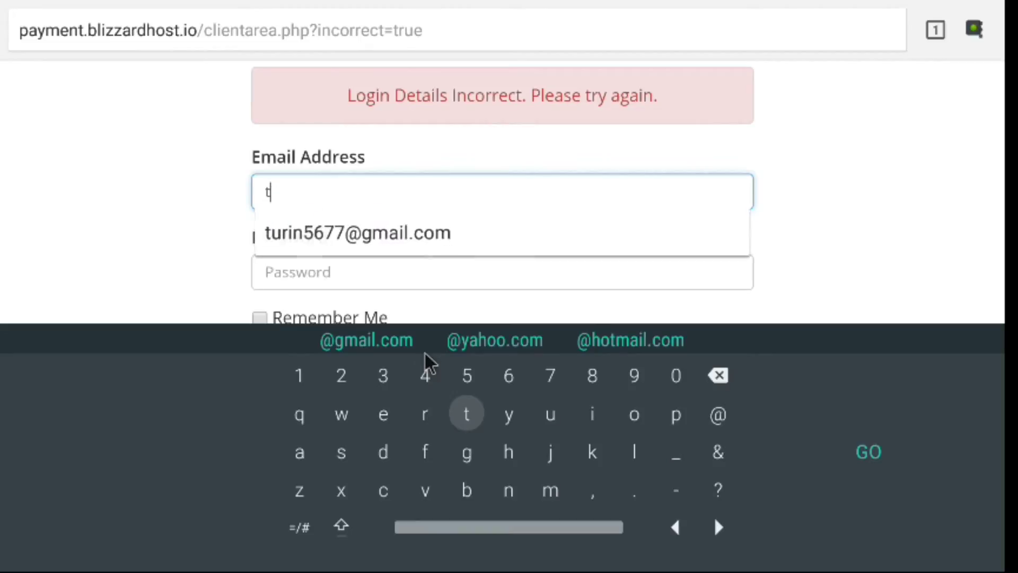
{"action": "left_click", "coordinate": [457, 229]}
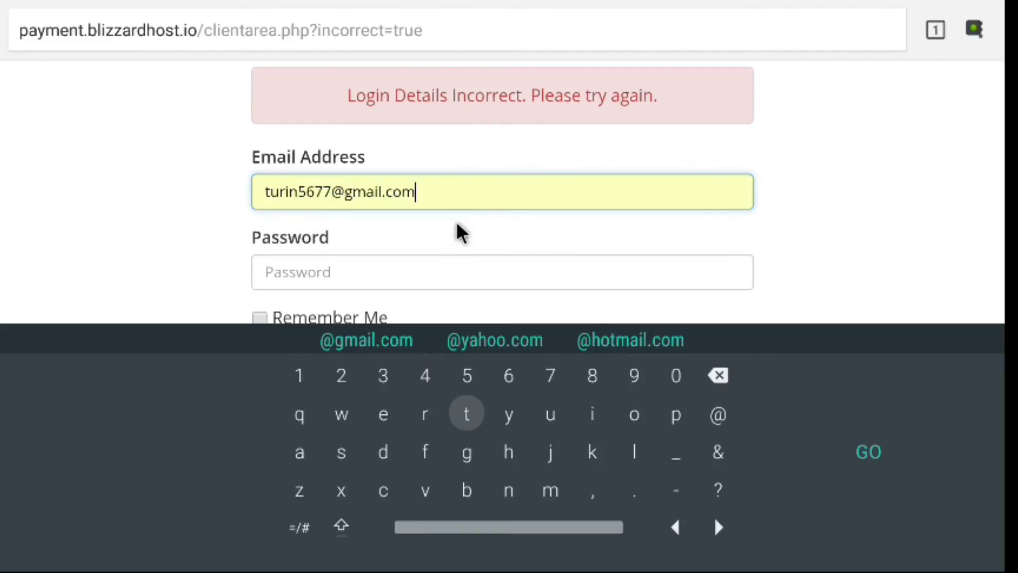
{"action": "left_click", "coordinate": [450, 275]}
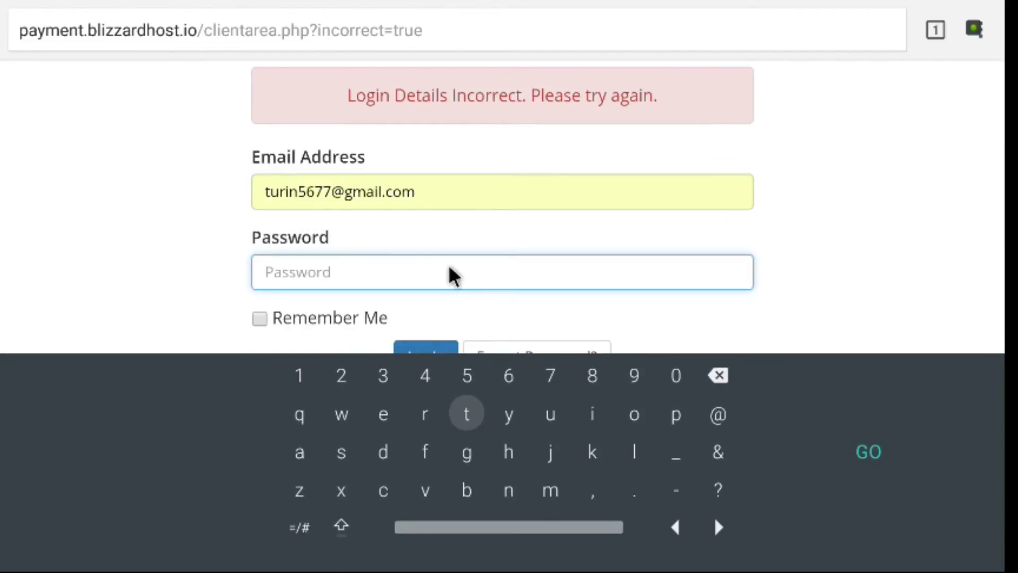
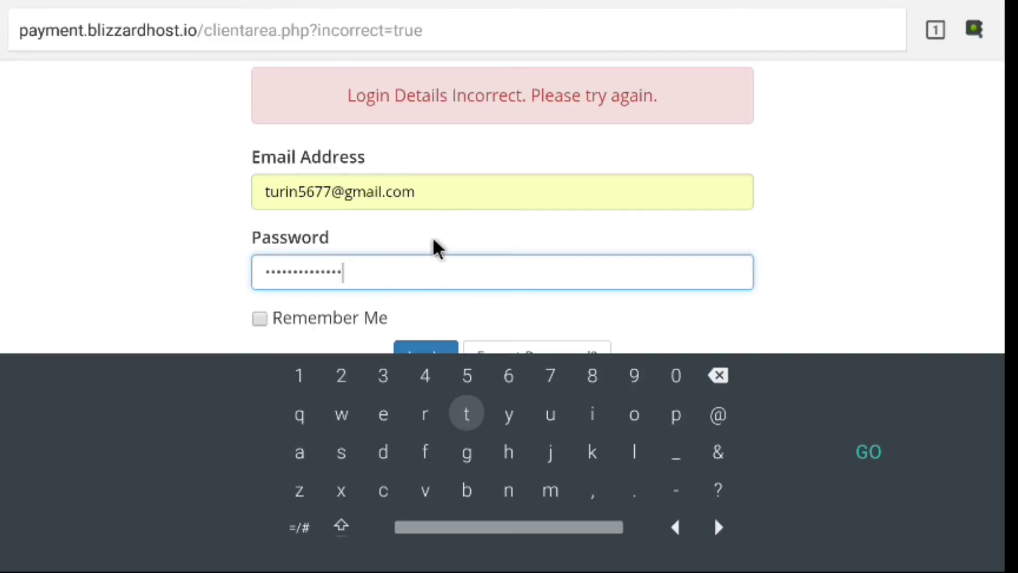
Log in to Blizzardhost and review the dashboard showing 1 active service and 0 domains, tickets, invoices
{"action": "left_click", "coordinate": [424, 349]}
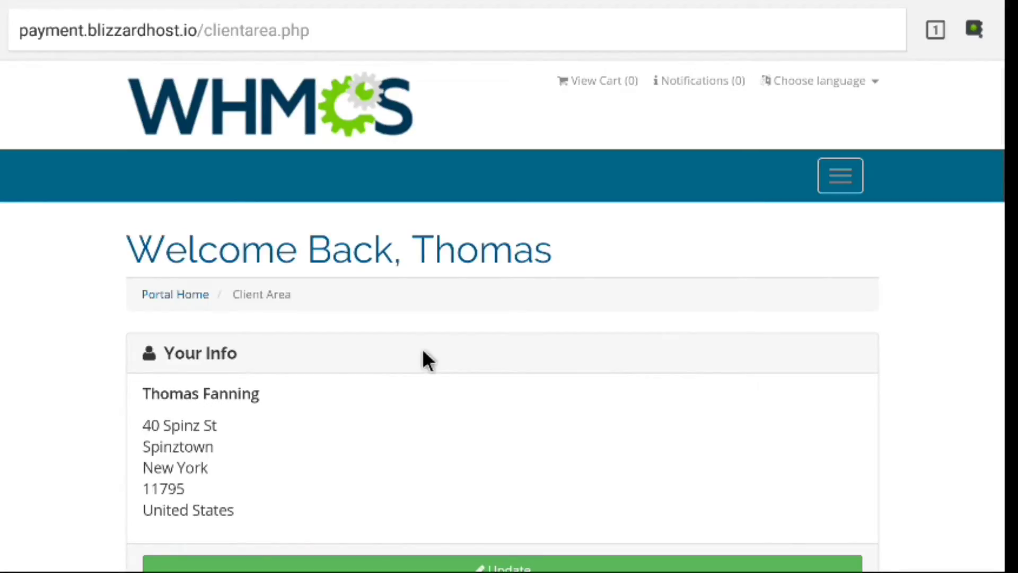
{"action": "scroll", "coordinate": [424, 351], "scroll_direction": "down", "scroll_amount": 2}
{"action": "scroll", "coordinate": [503, 319], "scroll_direction": "down", "scroll_amount": 3}
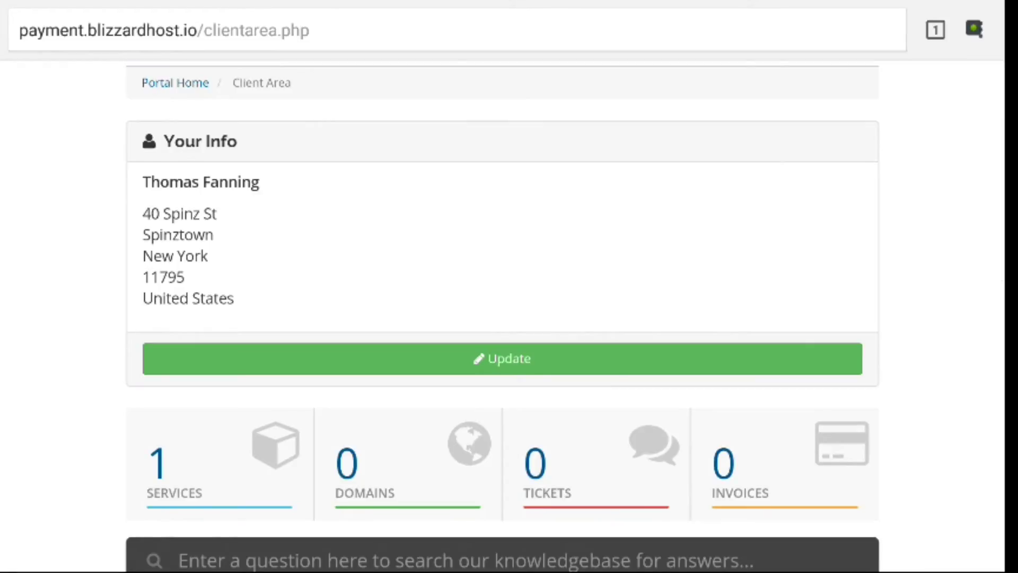
{"action": "scroll", "coordinate": [503, 319], "scroll_direction": "down", "scroll_amount": 6}
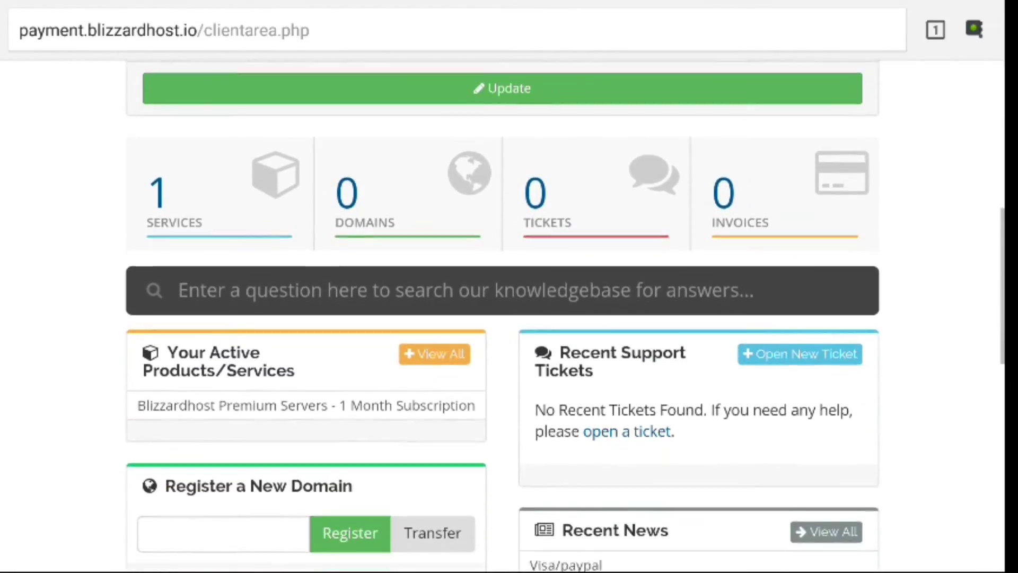
{"action": "scroll", "coordinate": [503, 318], "scroll_direction": "down", "scroll_amount": 2}
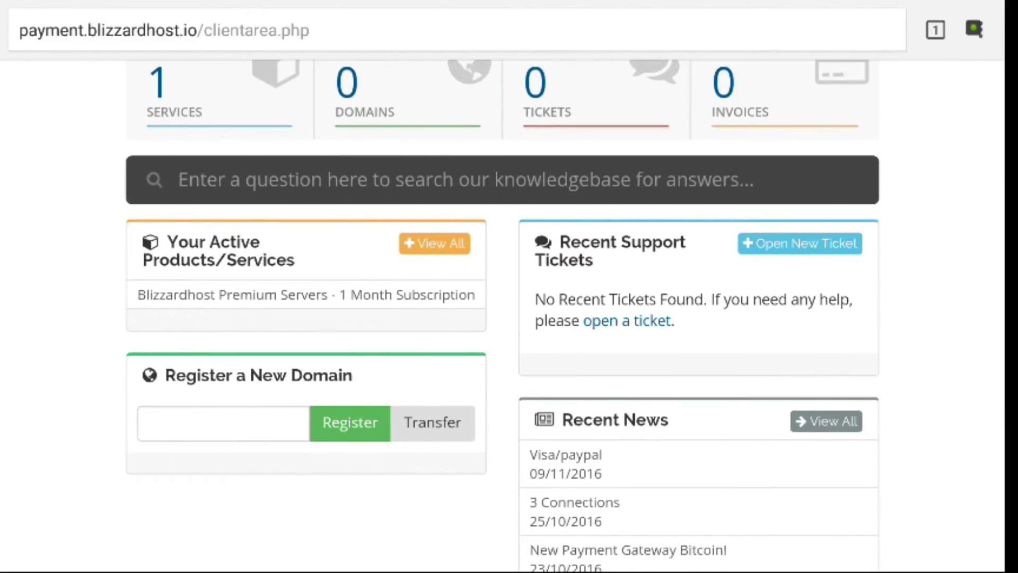
{"action": "scroll", "coordinate": [503, 318], "scroll_direction": "down", "scroll_amount": 2}
{"action": "scroll", "coordinate": [503, 318], "scroll_direction": "up", "scroll_amount": 6}
{"action": "scroll", "coordinate": [503, 318], "scroll_direction": "up", "scroll_amount": 1}
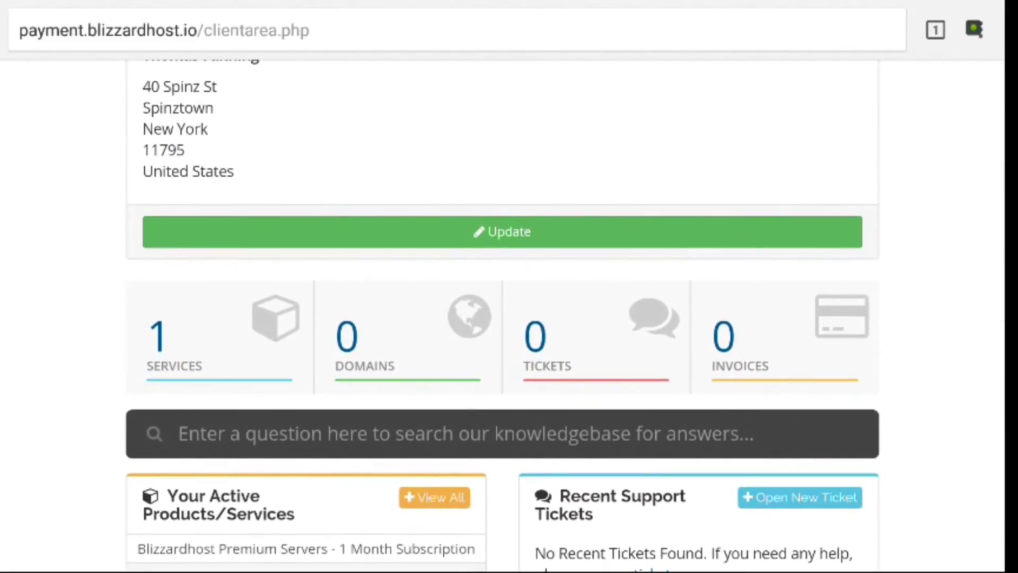
{"action": "scroll", "coordinate": [374, 287], "scroll_direction": "up", "scroll_amount": 3}
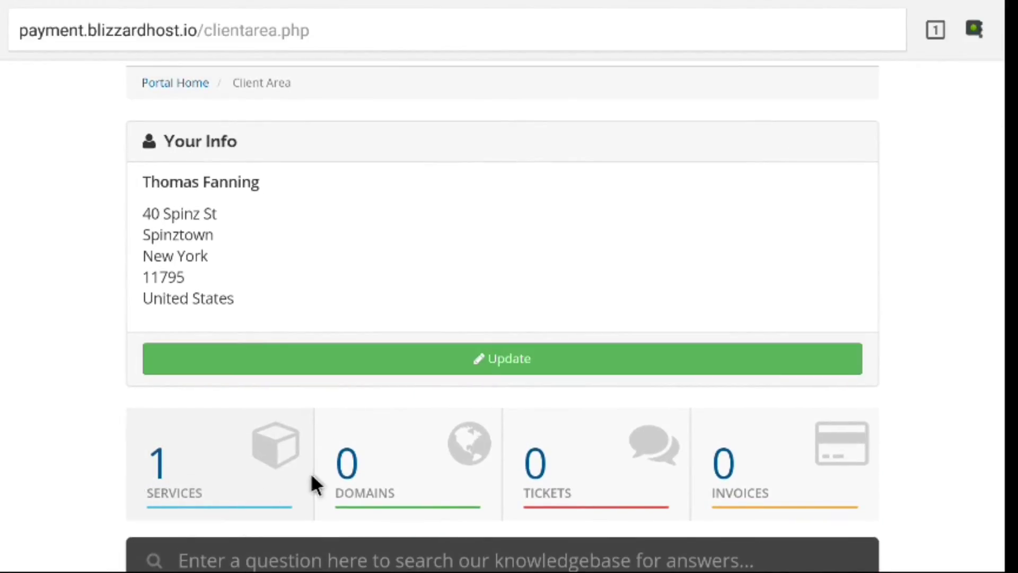
From the Services list, open the 1 Month Subscription ($15.00 USD, Coinbase) product details
{"action": "left_click", "coordinate": [244, 482]}
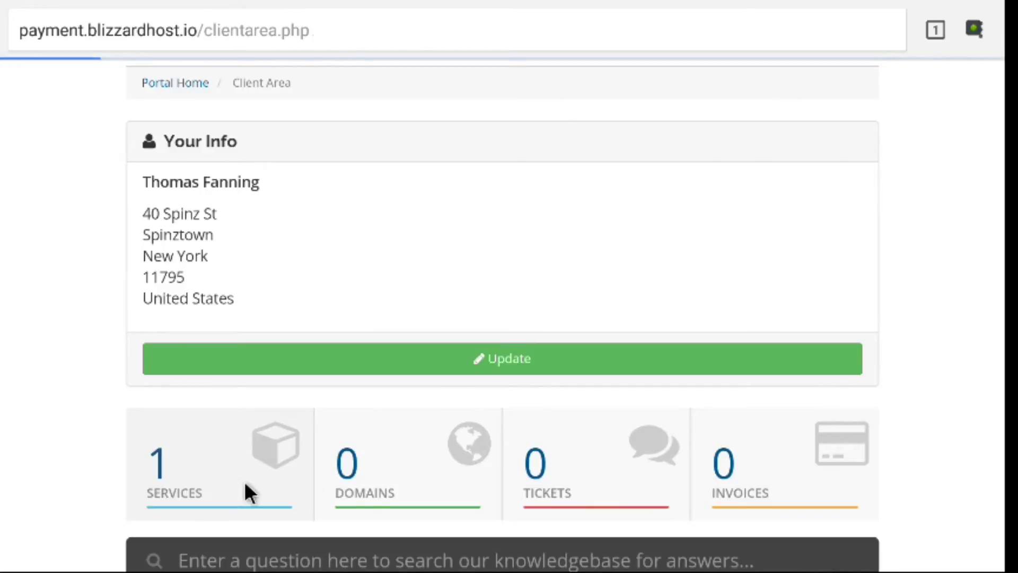
{"action": "scroll", "coordinate": [244, 482], "scroll_direction": "down", "scroll_amount": 3}
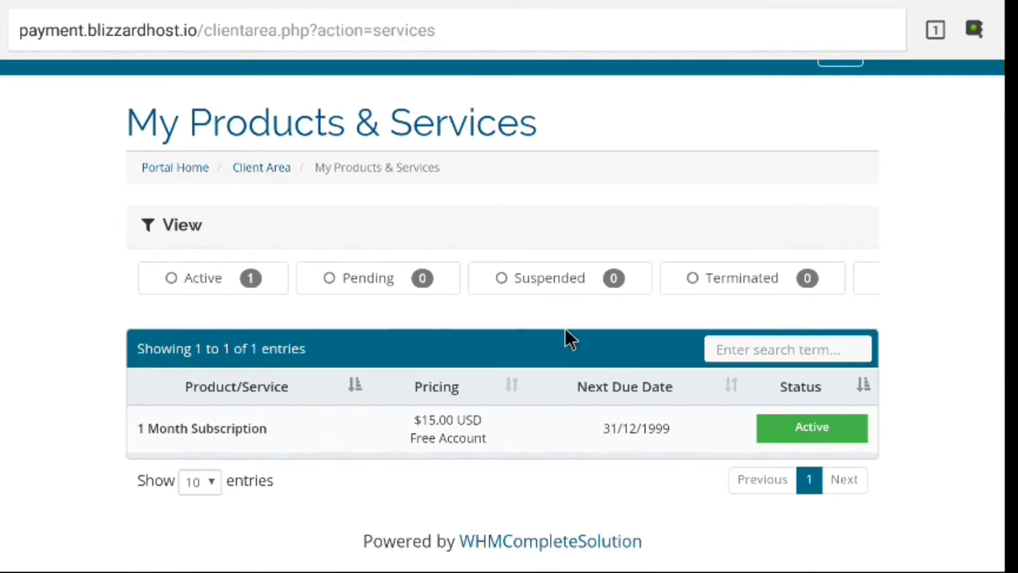
{"action": "left_click", "coordinate": [796, 432]}
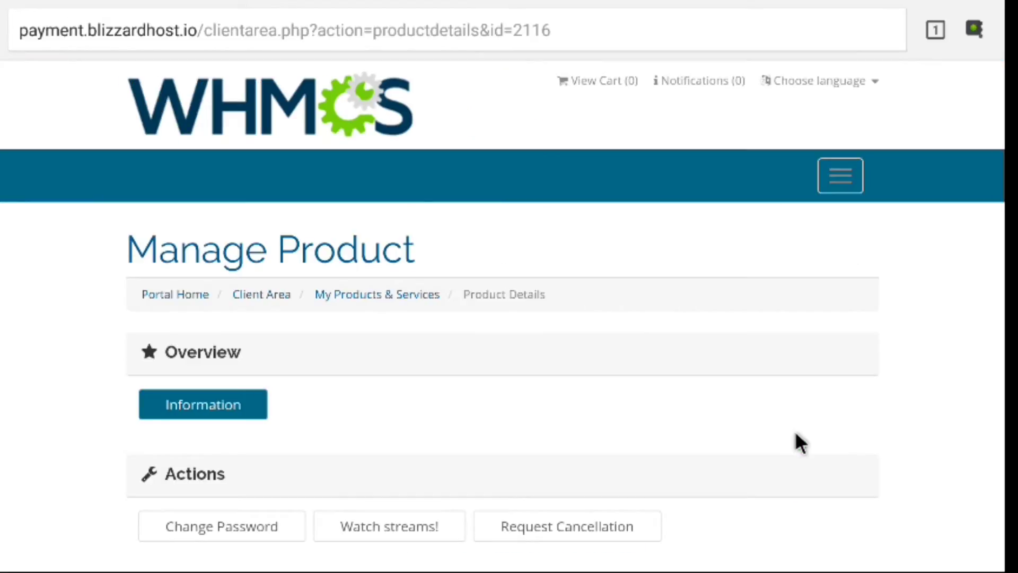
{"action": "scroll", "coordinate": [794, 431], "scroll_direction": "down", "scroll_amount": 3}
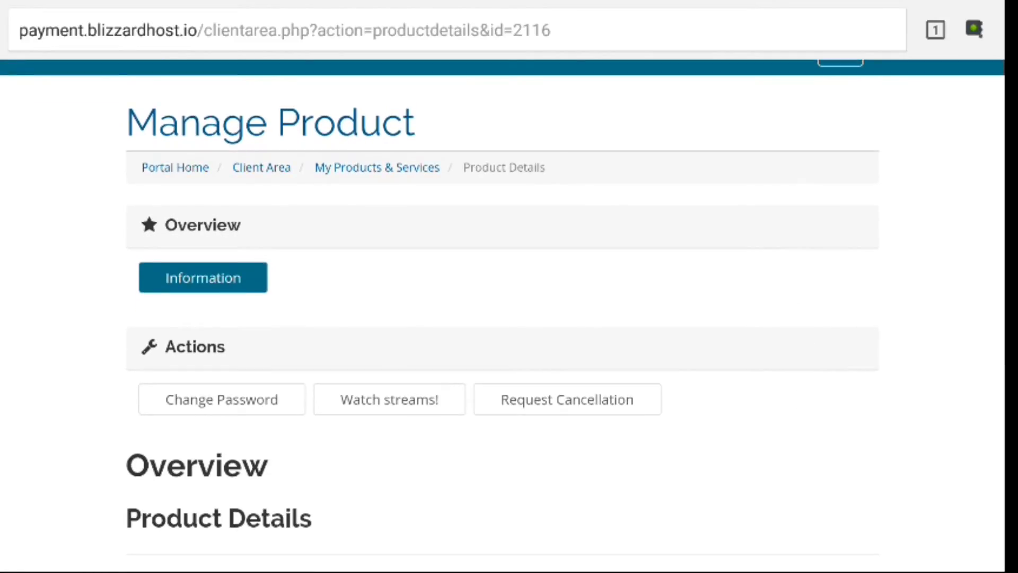
{"action": "scroll", "coordinate": [723, 382], "scroll_direction": "down", "scroll_amount": 3}
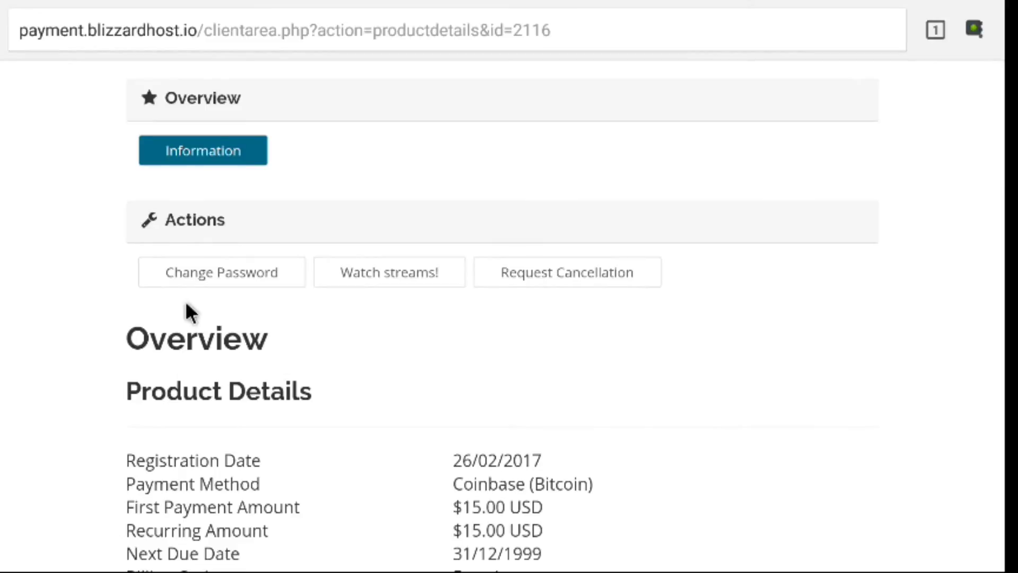
Open the service's Change Password form and enter the new account password in New Password
{"action": "left_click", "coordinate": [239, 272]}
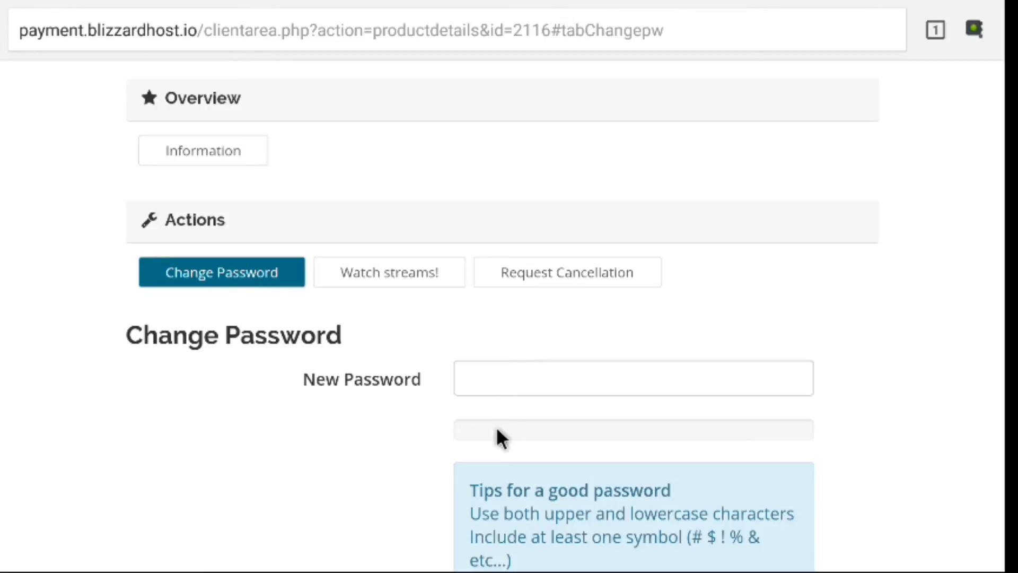
{"action": "left_click", "coordinate": [512, 378]}
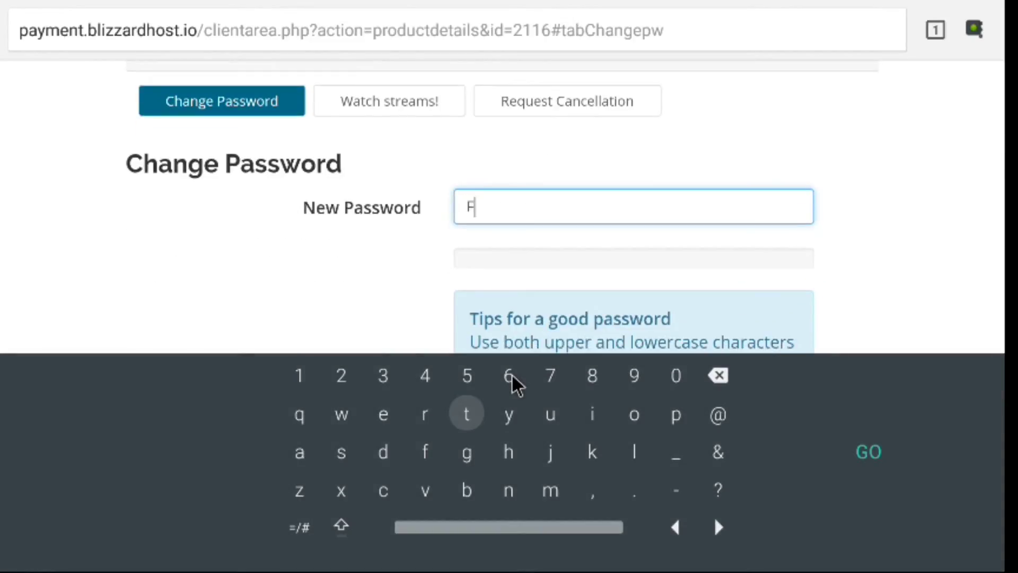
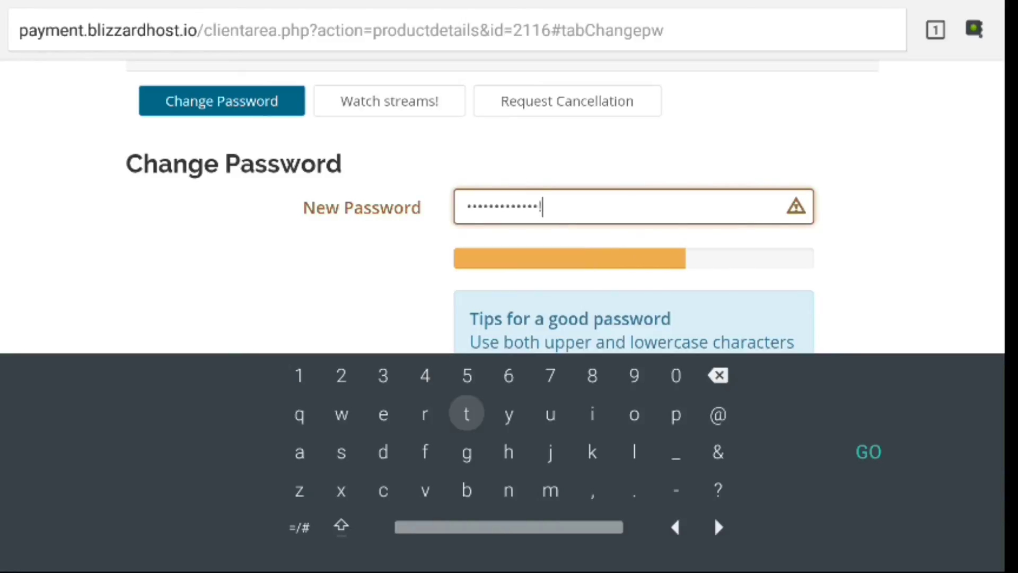
{"action": "left_click", "coordinate": [326, 290]}
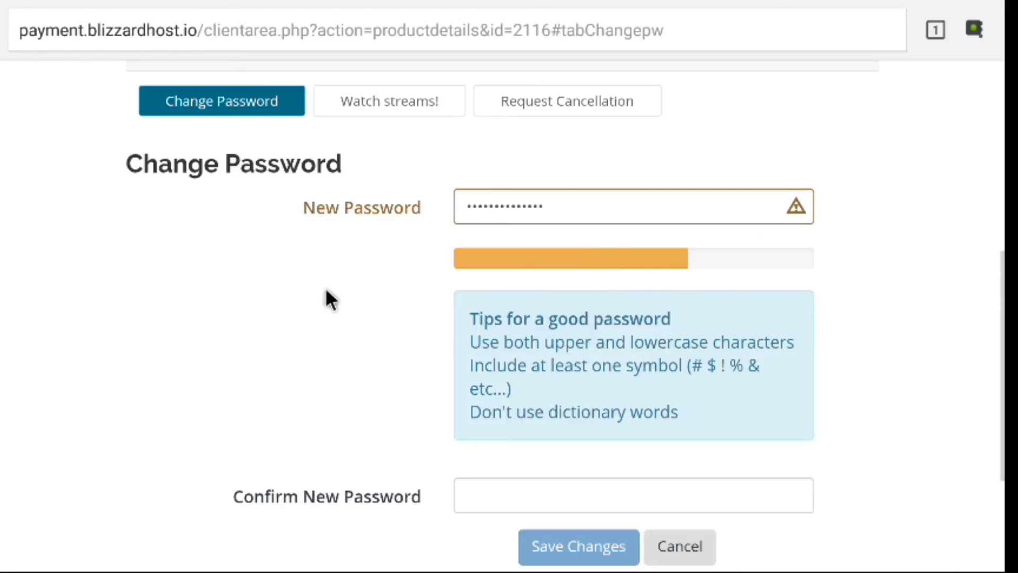
Retype the password in Confirm New Password and save the changes
{"action": "left_click", "coordinate": [515, 491]}
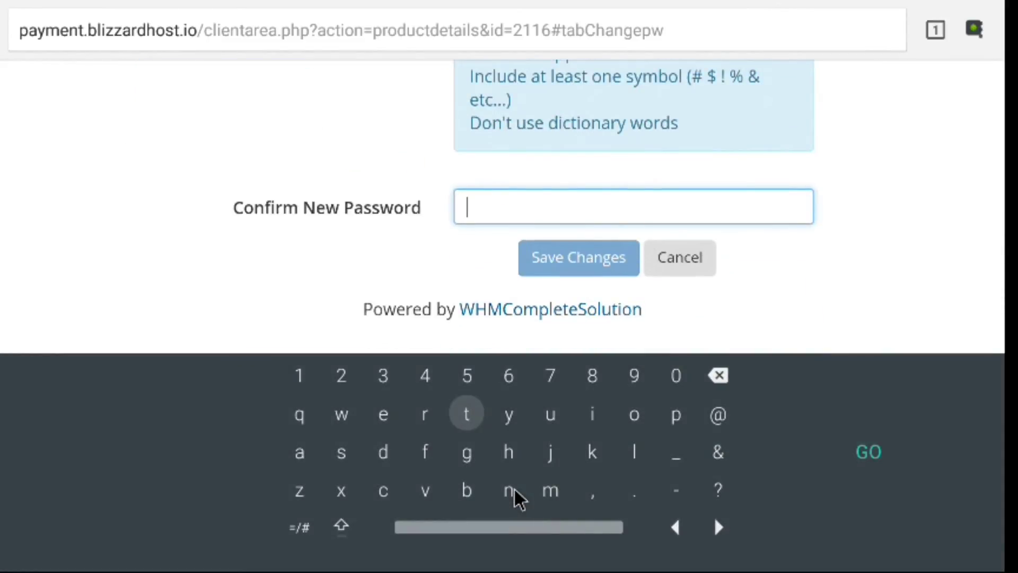
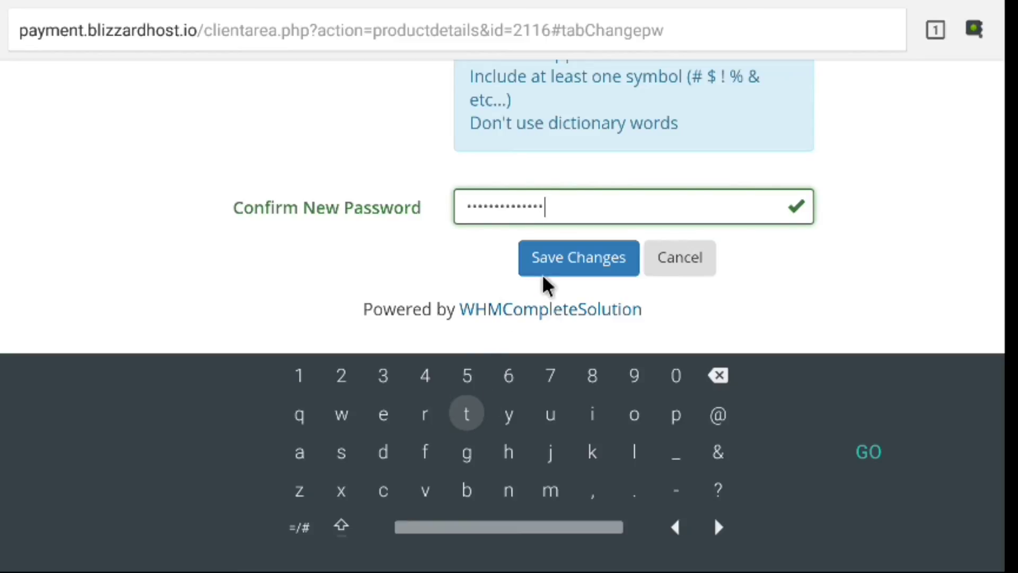
{"action": "left_click", "coordinate": [576, 260]}
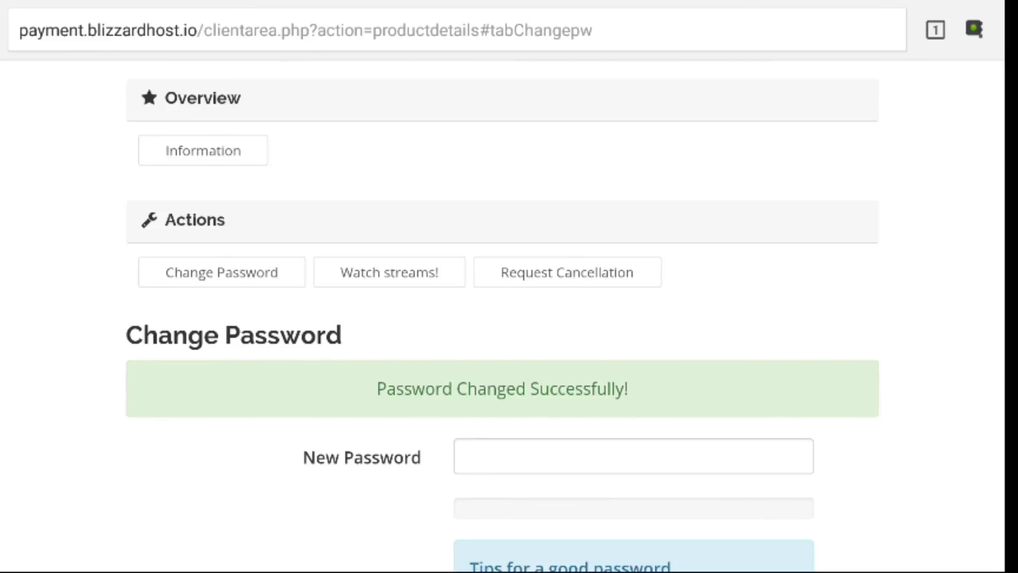
{"action": "scroll", "coordinate": [503, 311], "scroll_direction": "up", "scroll_amount": 5}
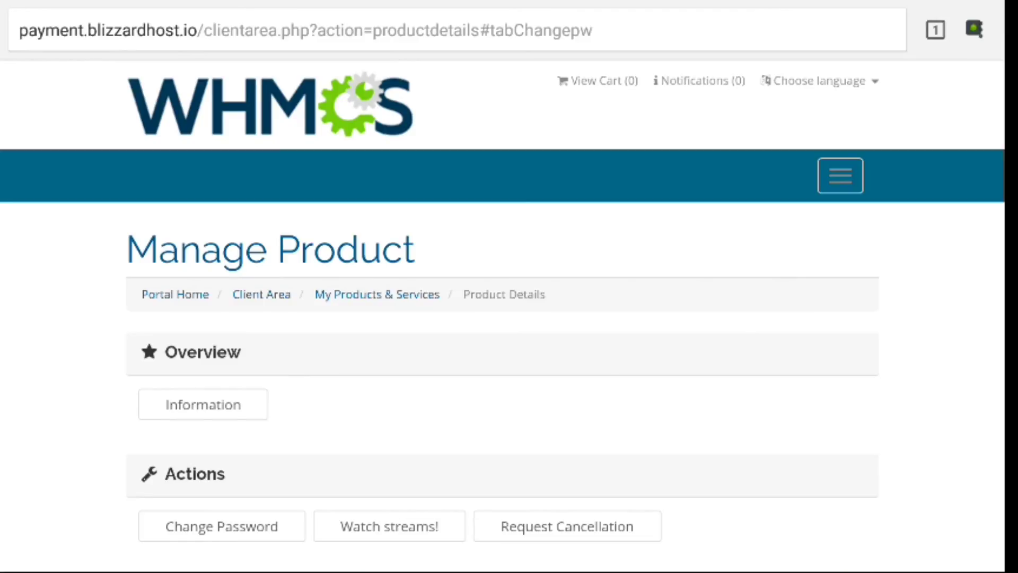
{"action": "scroll", "coordinate": [503, 311], "scroll_direction": "down", "scroll_amount": 6}
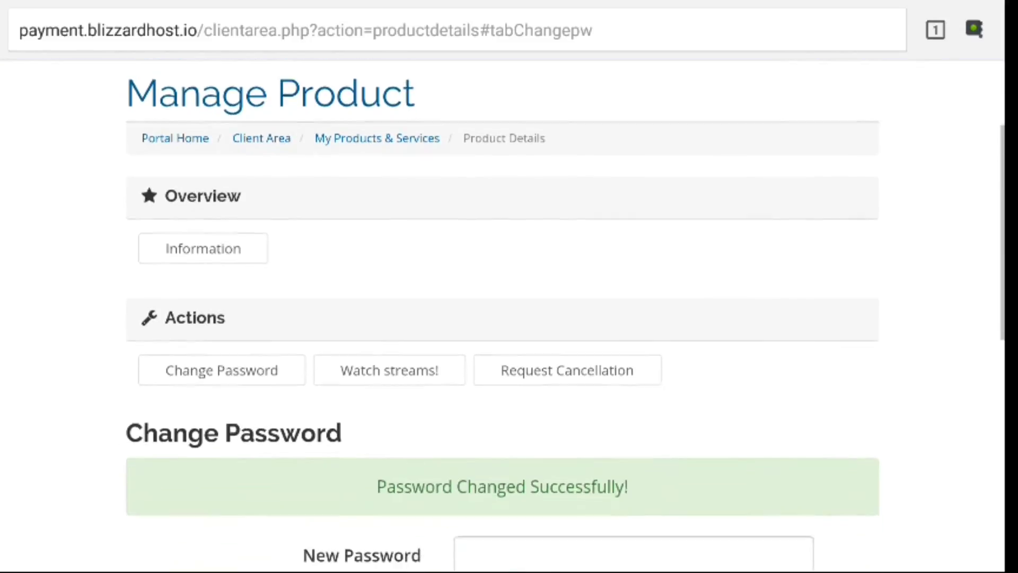
{"action": "scroll", "coordinate": [503, 312], "scroll_direction": "down", "scroll_amount": 5}
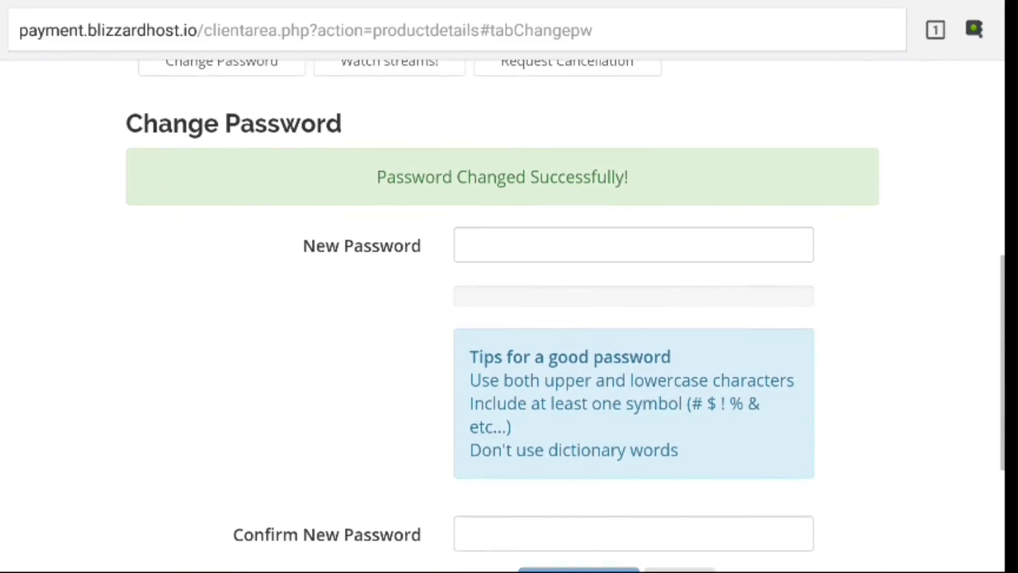
{"action": "scroll", "coordinate": [503, 312], "scroll_direction": "up", "scroll_amount": 10}
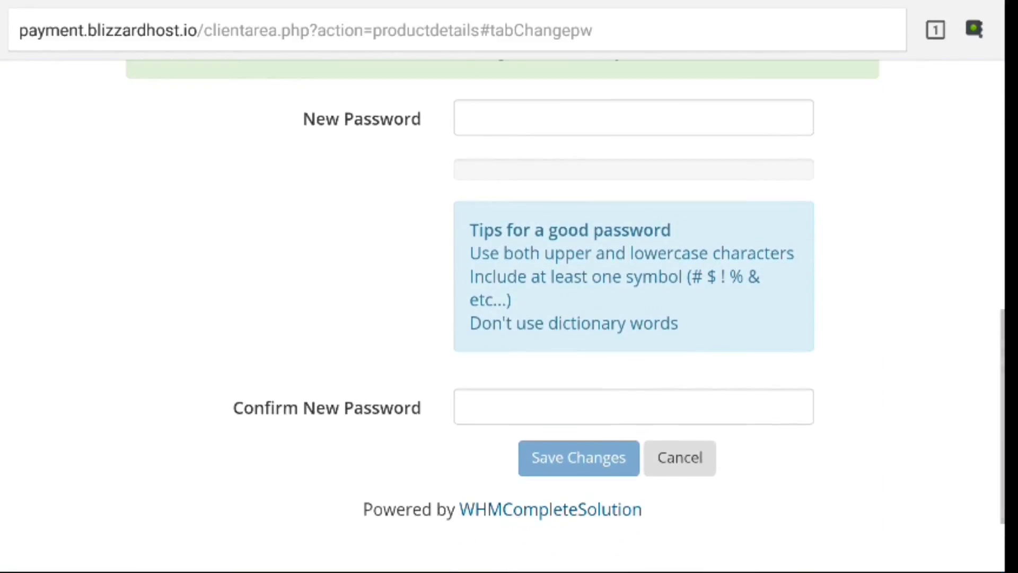